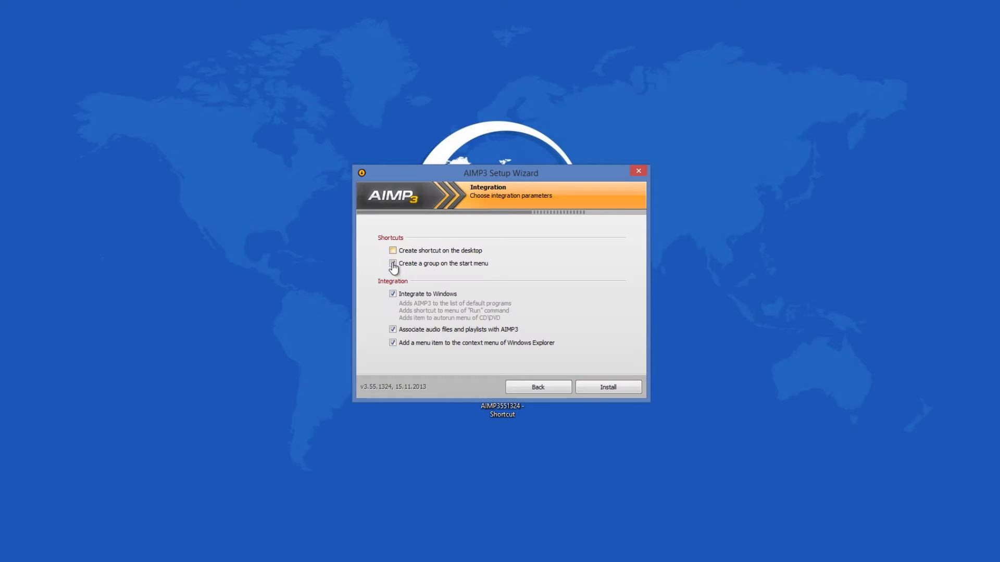
# Turn off the Start menu group, audio file association and Windows Explorer context menu options in the AIMP3 setup.
pyautogui.click(392, 264)
pyautogui.click(392, 330)
pyautogui.click(393, 343)
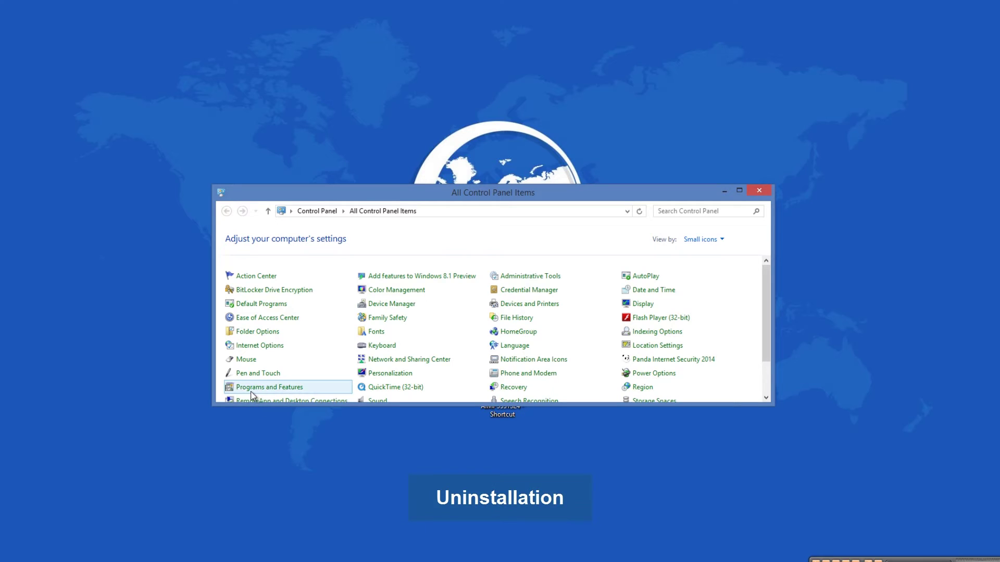
# Open Programs and Features and select AIMP3 among the installed programs for uninstalling.
pyautogui.click(264, 388)
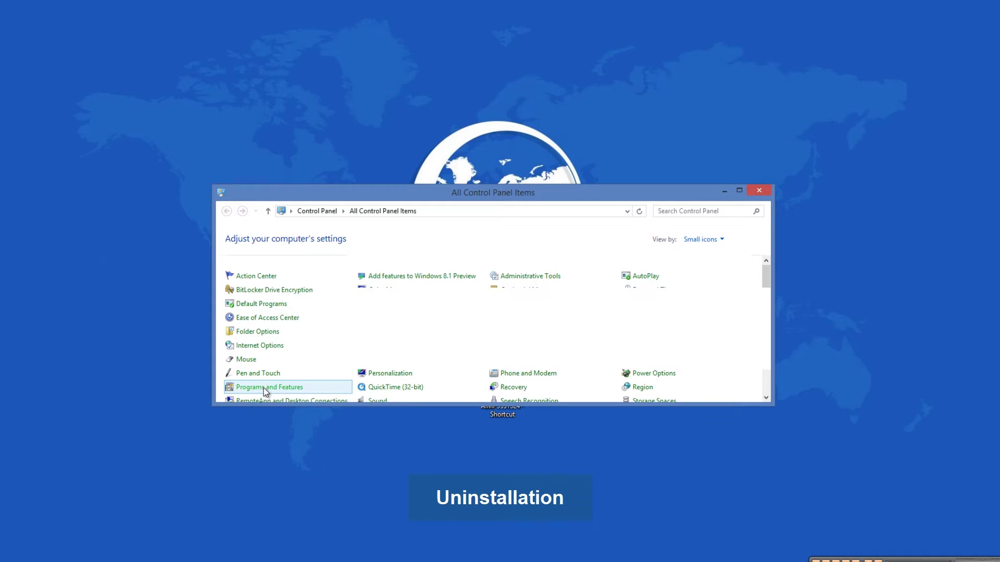
pyautogui.click(378, 329)
pyautogui.press('Down')
pyautogui.press('Down')
pyautogui.press('Down')
pyautogui.press('Down')
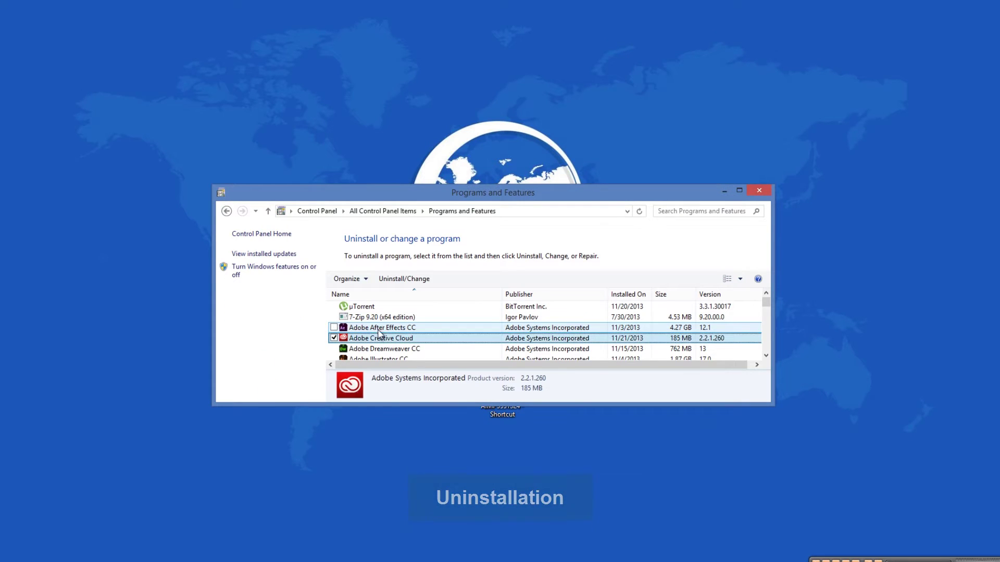
pyautogui.scroll(-2, 405, 346)
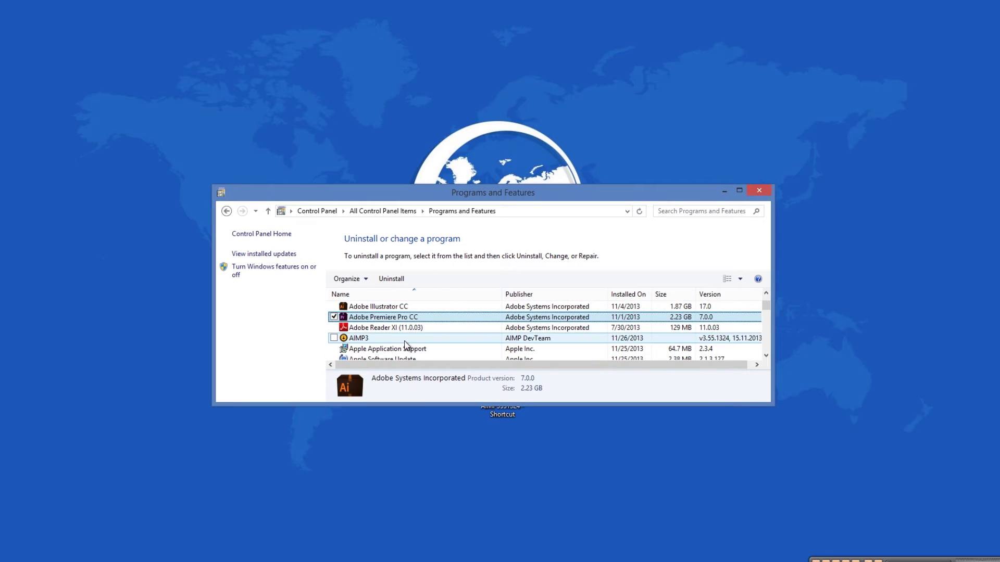
pyautogui.click(370, 340)
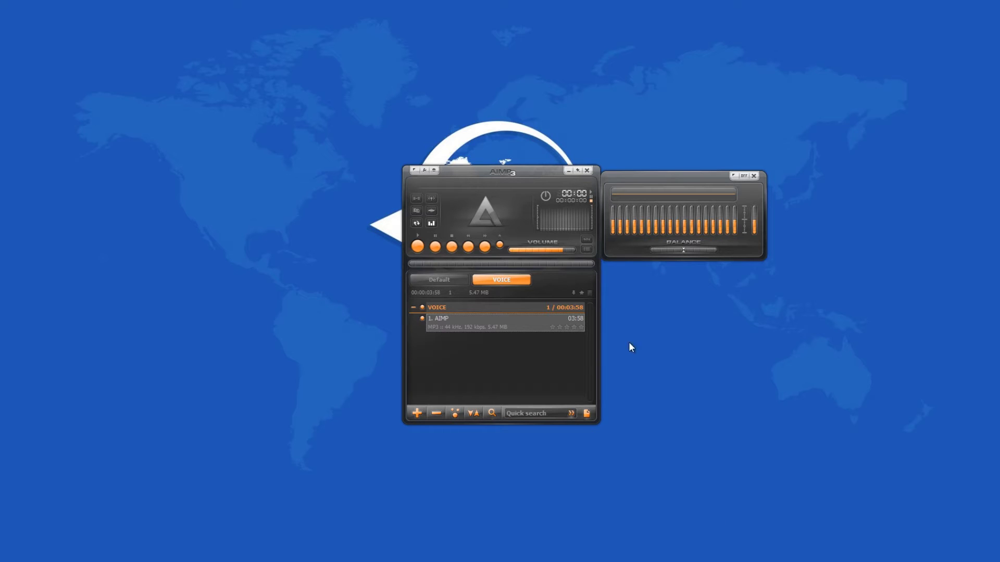
# Open the Audio Converter utility to view it, and minimize its window.
pyautogui.click(415, 170)
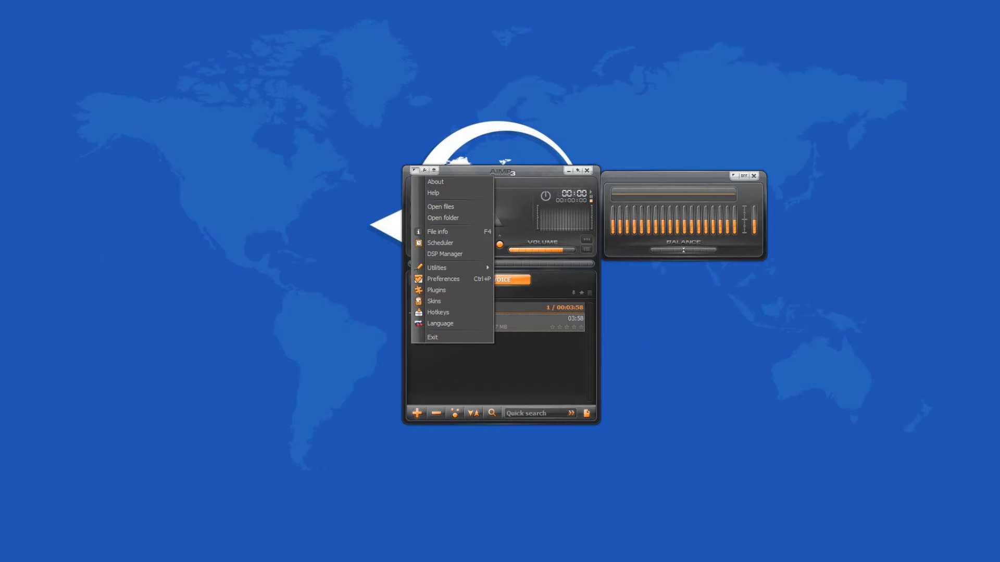
pyautogui.click(422, 373)
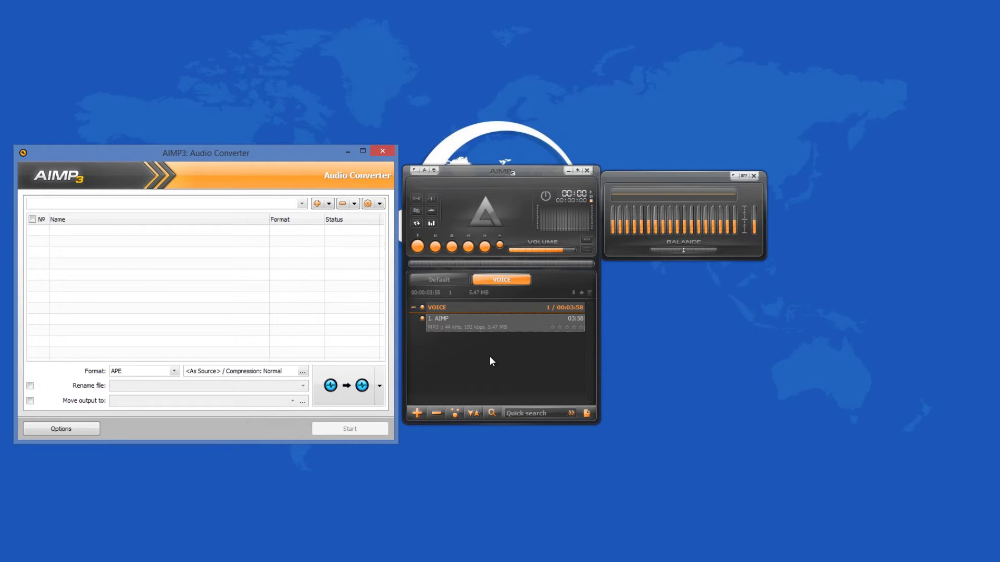
pyautogui.click(348, 156)
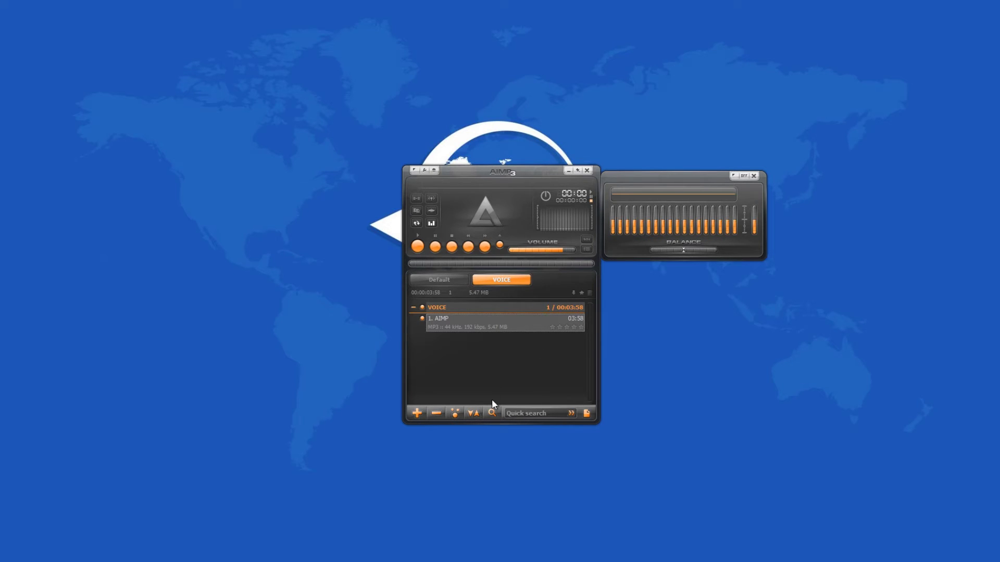
# View the Advanced search window, close it, and look at the list of available utilities.
pyautogui.click(491, 413)
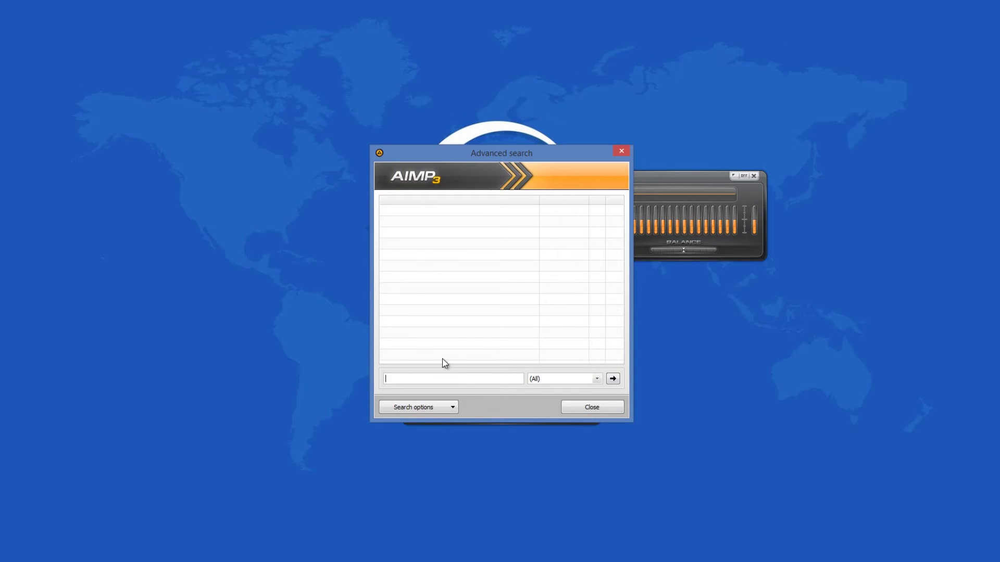
pyautogui.click(586, 408)
pyautogui.click(415, 171)
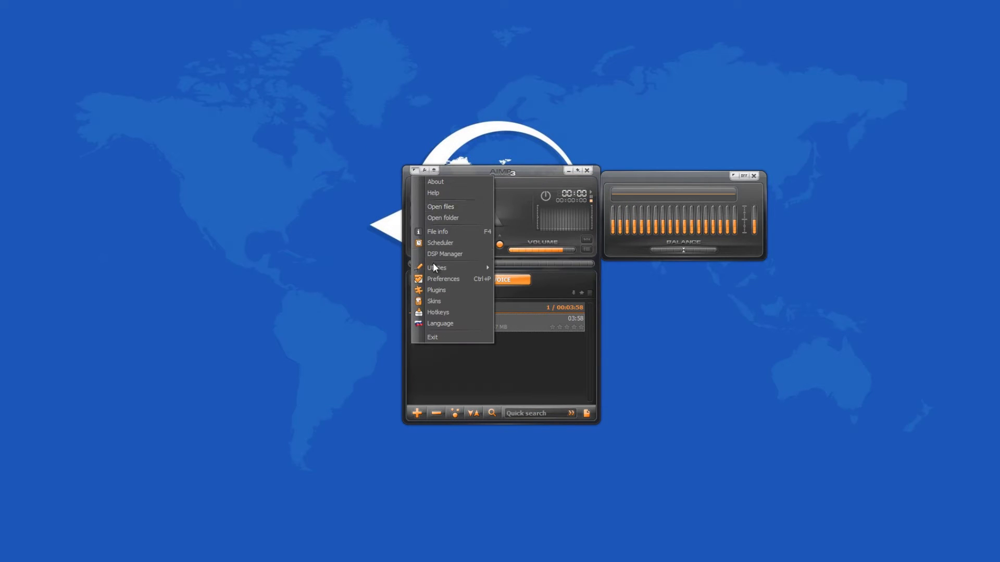
pyautogui.moveTo(446, 268)
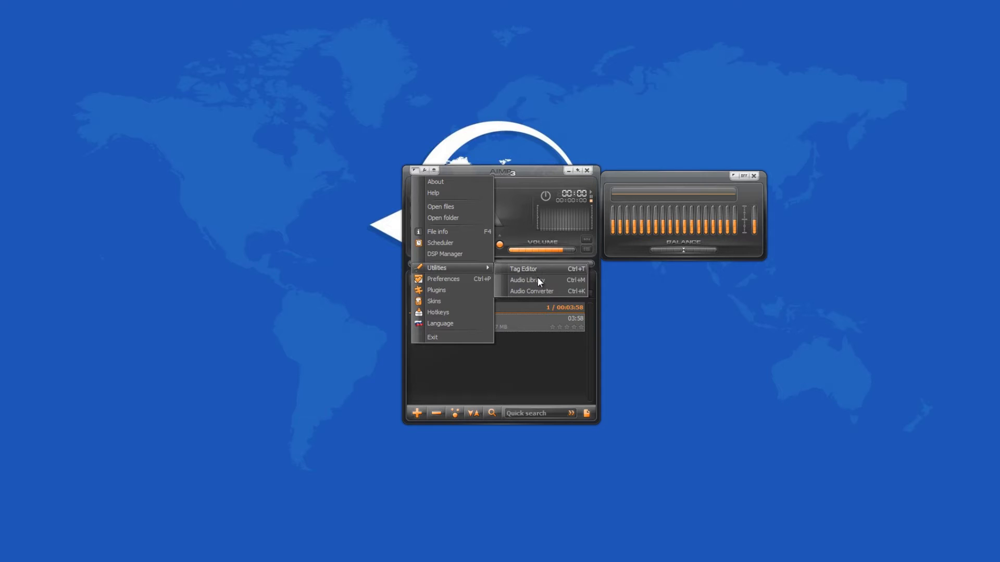
pyautogui.click(524, 358)
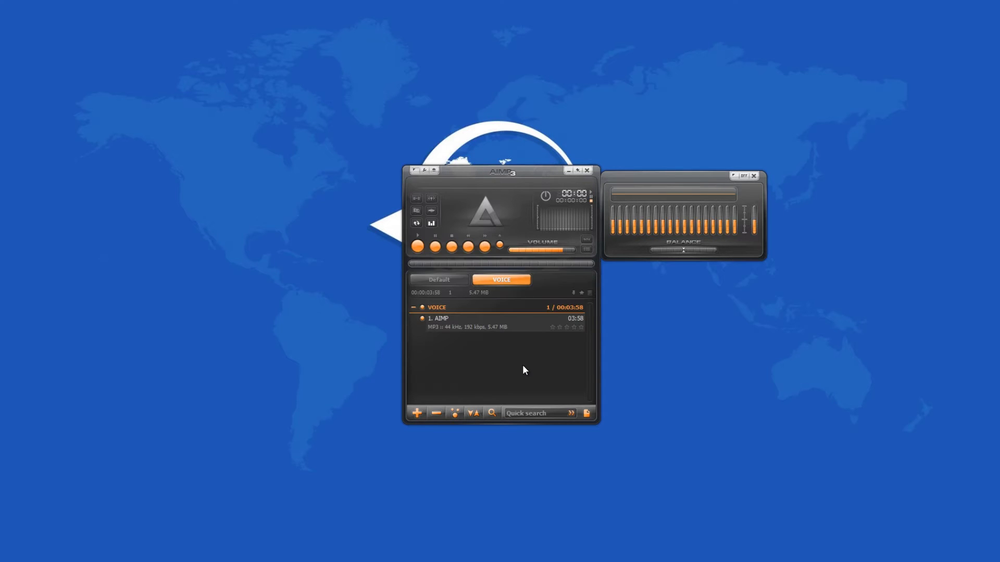
# Place Advanced search beside the player, examine the AIMP track's options for adding and sending files, and close the search window.
pyautogui.click(492, 413)
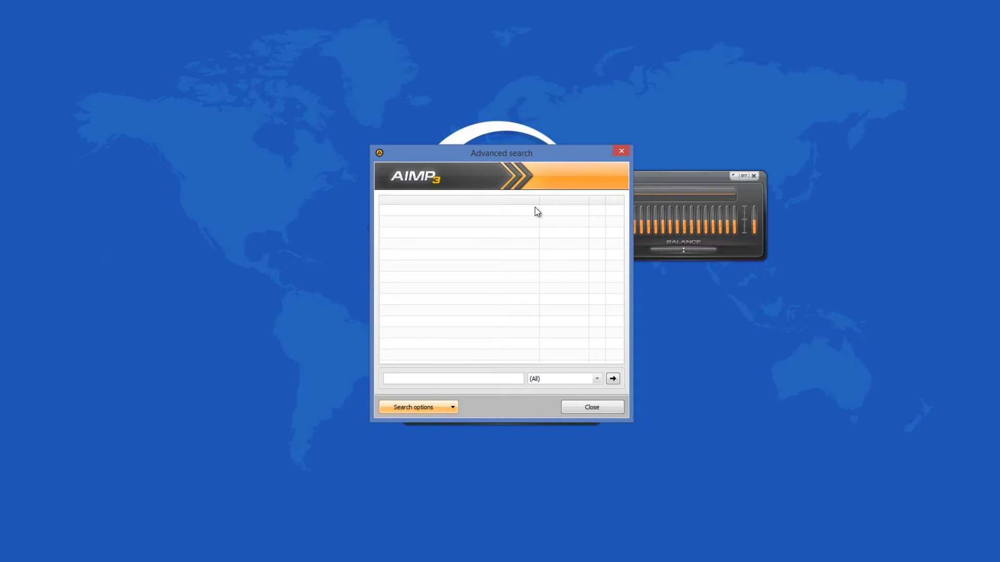
pyautogui.moveTo(535, 152); pyautogui.dragTo(316, 155)
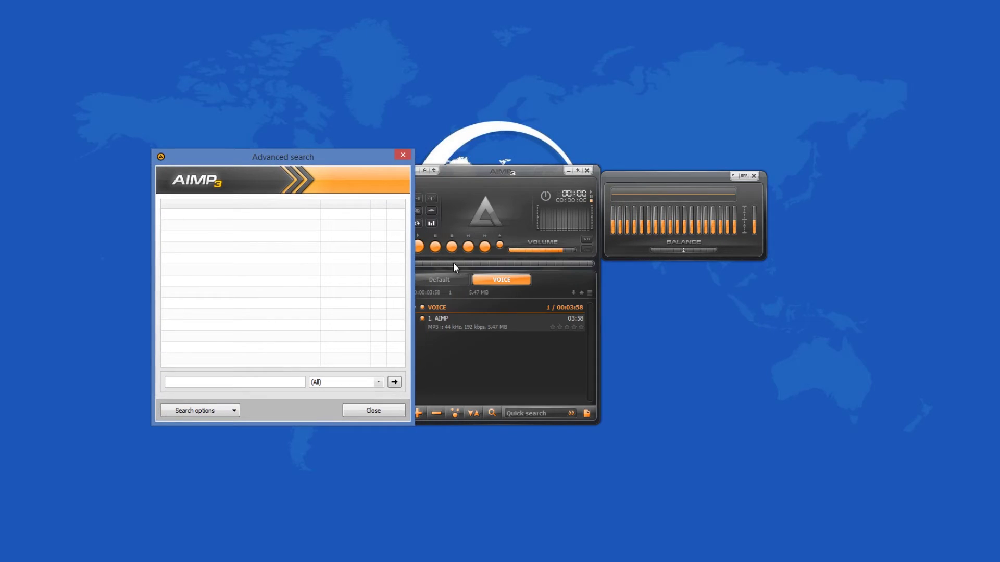
pyautogui.rightClick(469, 314)
pyautogui.moveTo(512, 350)
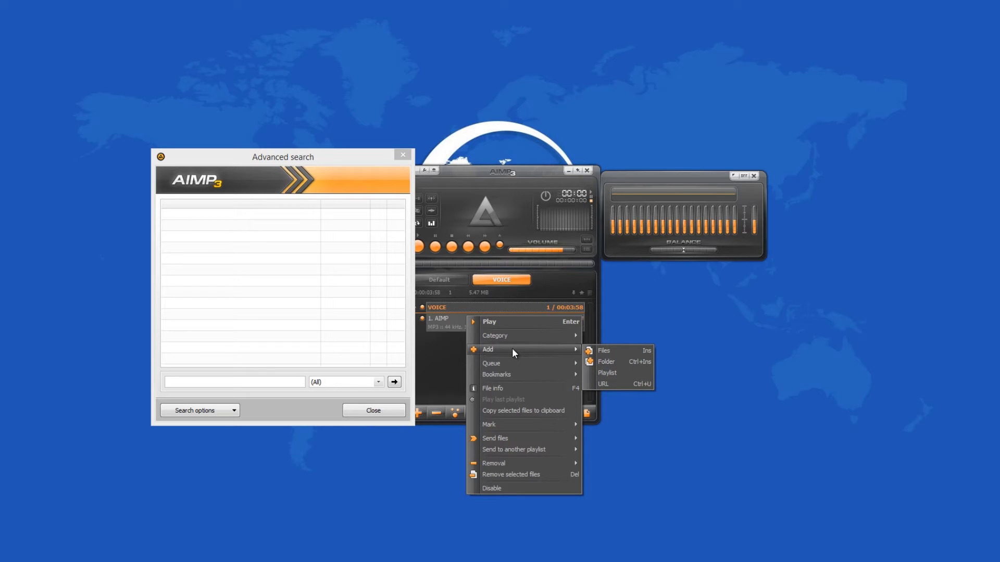
pyautogui.moveTo(498, 439)
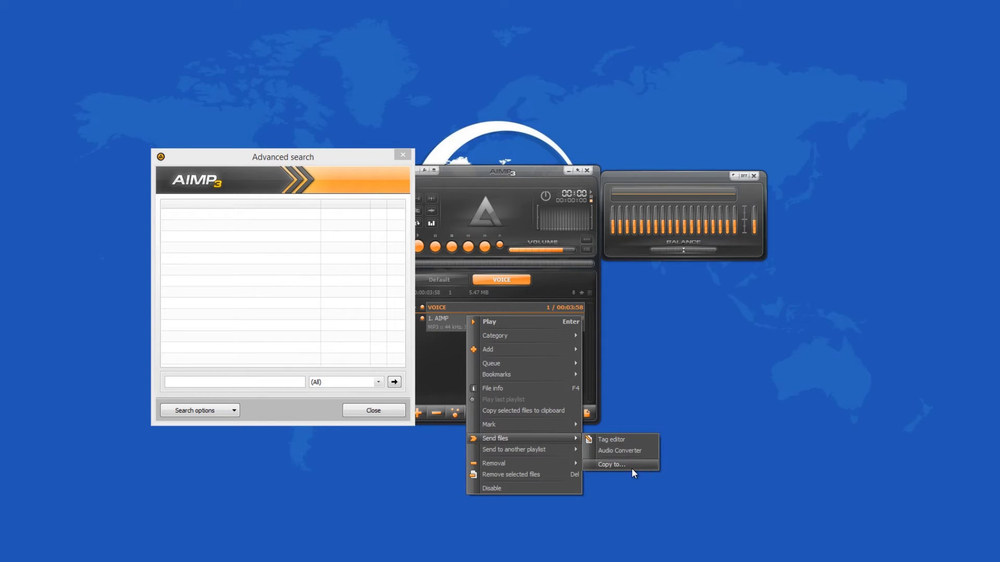
pyautogui.moveTo(548, 450)
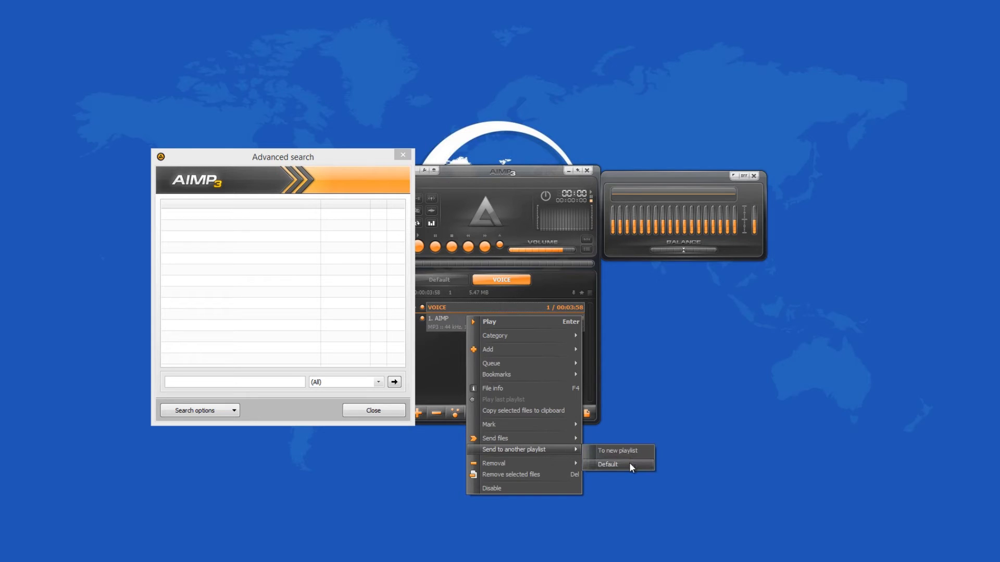
pyautogui.click(402, 154)
pyautogui.click(402, 155)
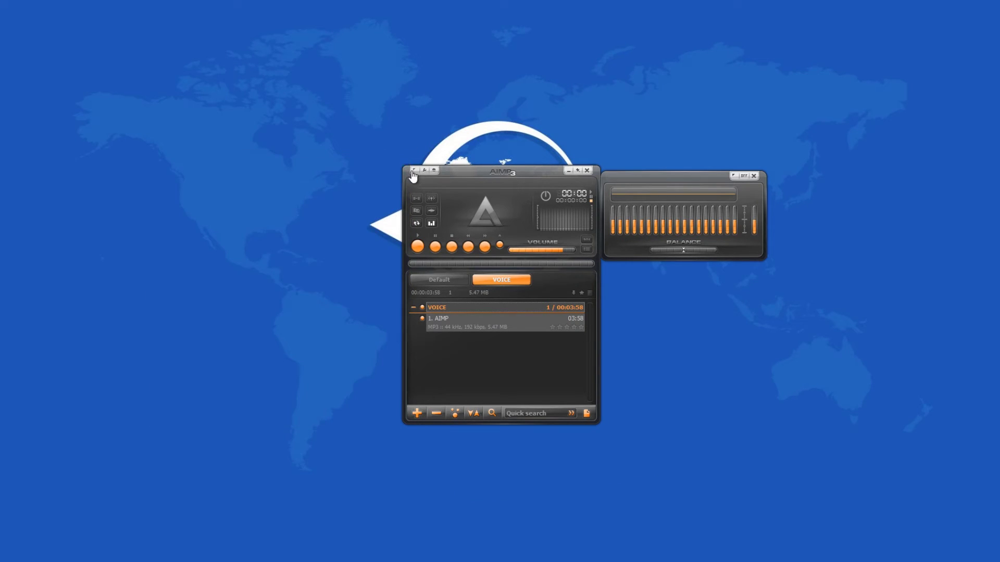
# View the interface language options and close them without changing the language.
pyautogui.click(414, 170)
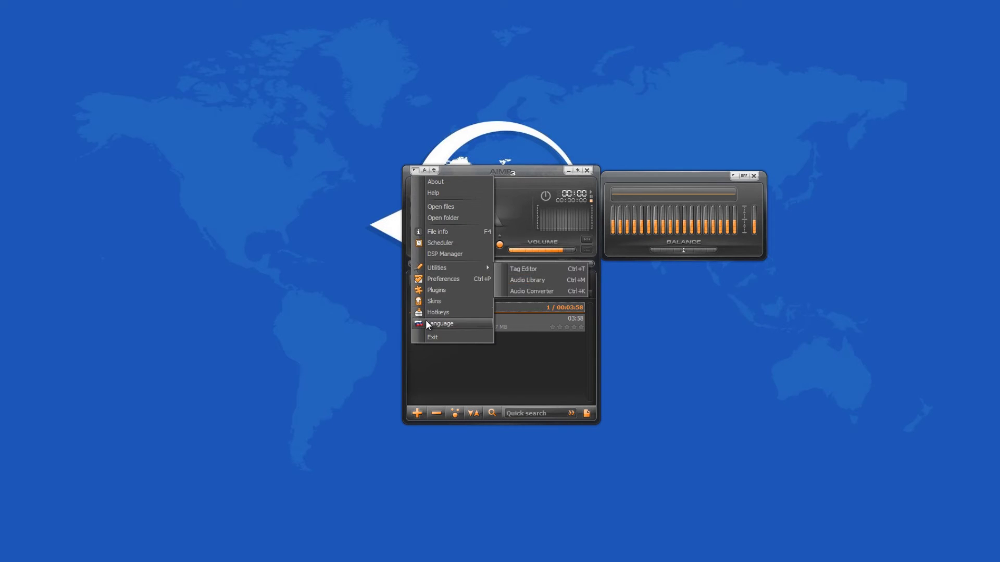
pyautogui.click(426, 321)
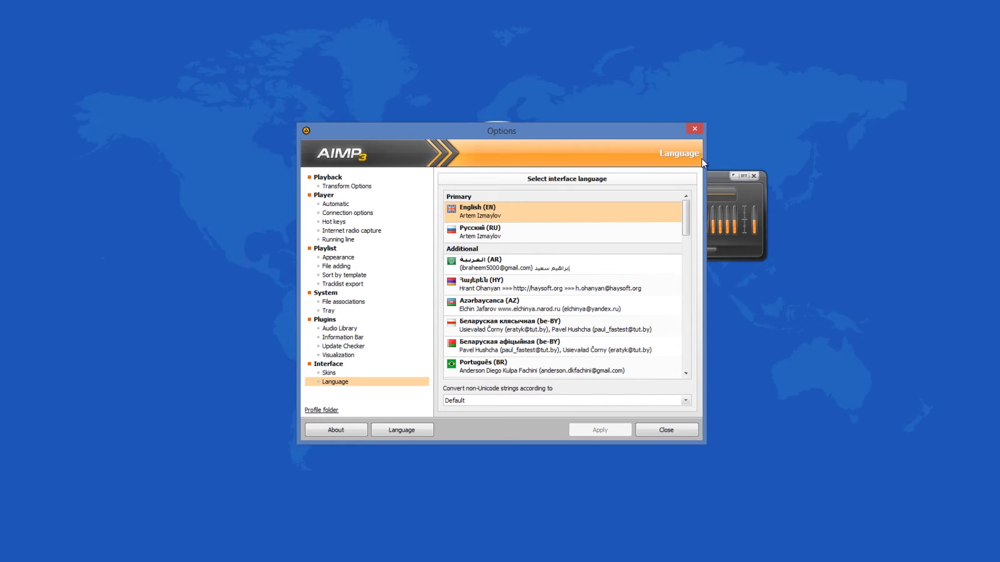
pyautogui.click(695, 128)
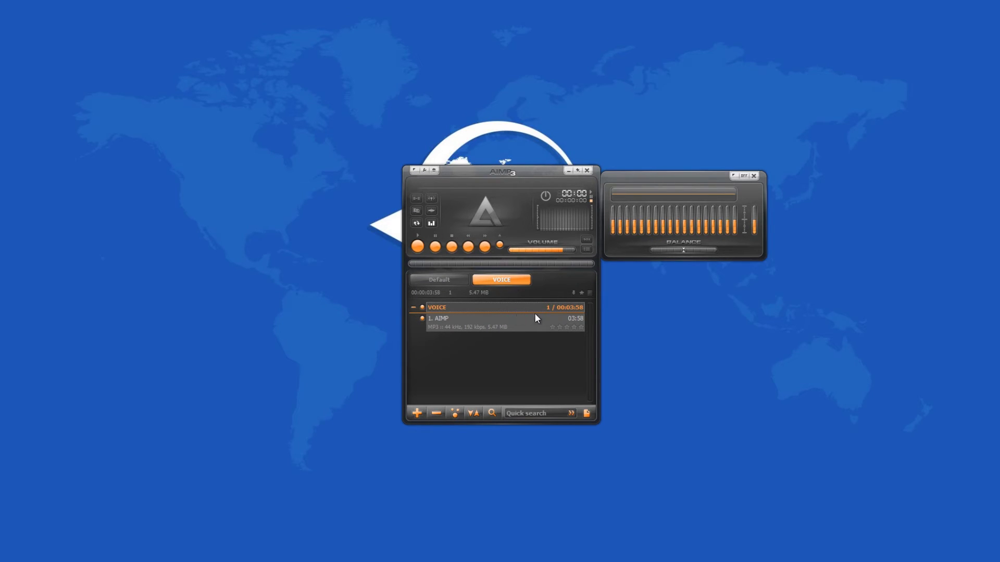
# Turn on the player's visualization display and apply the Pandemic All-In-One Simple skin.
pyautogui.click(432, 214)
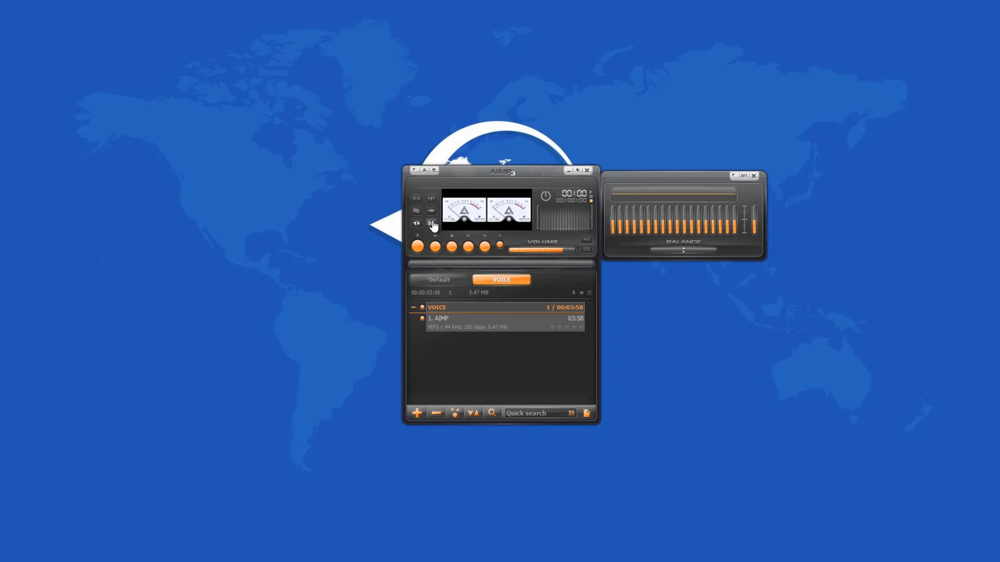
pyautogui.click(415, 170)
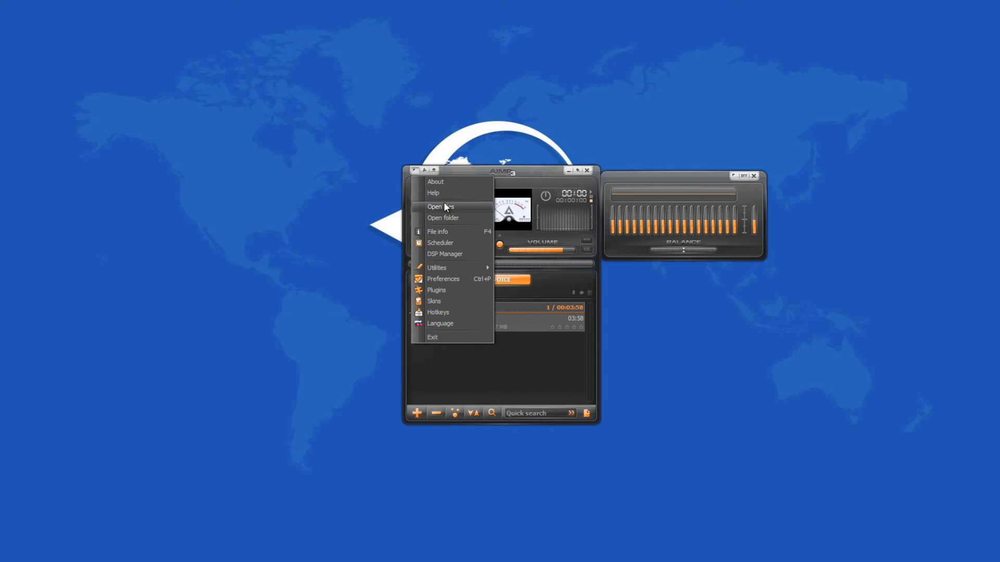
pyautogui.click(441, 300)
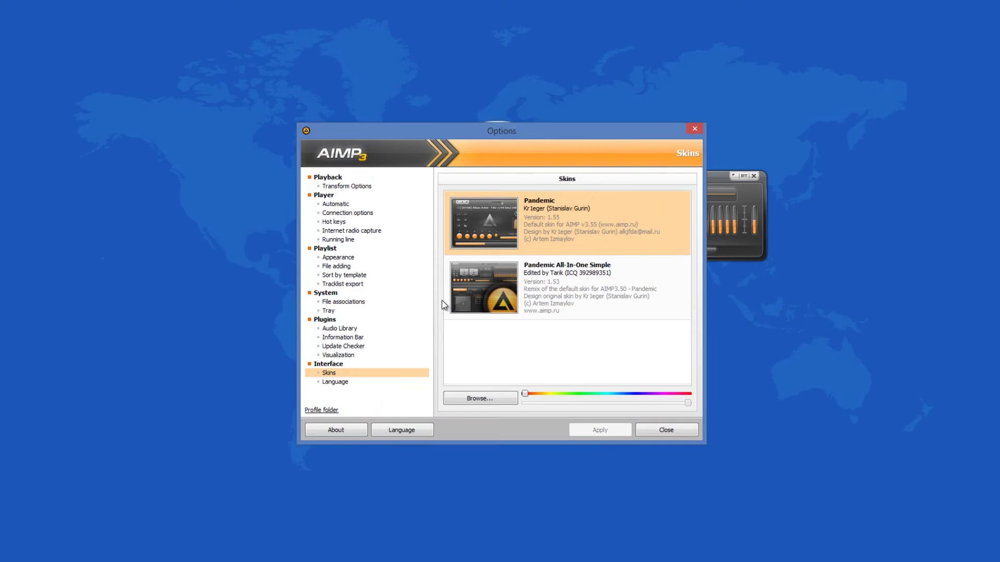
pyautogui.click(544, 295)
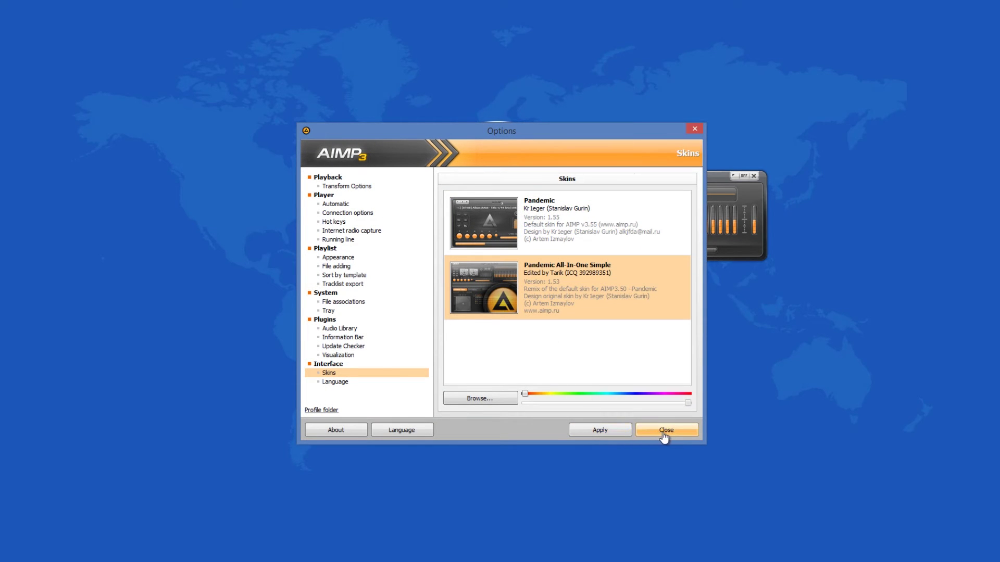
pyautogui.click(600, 430)
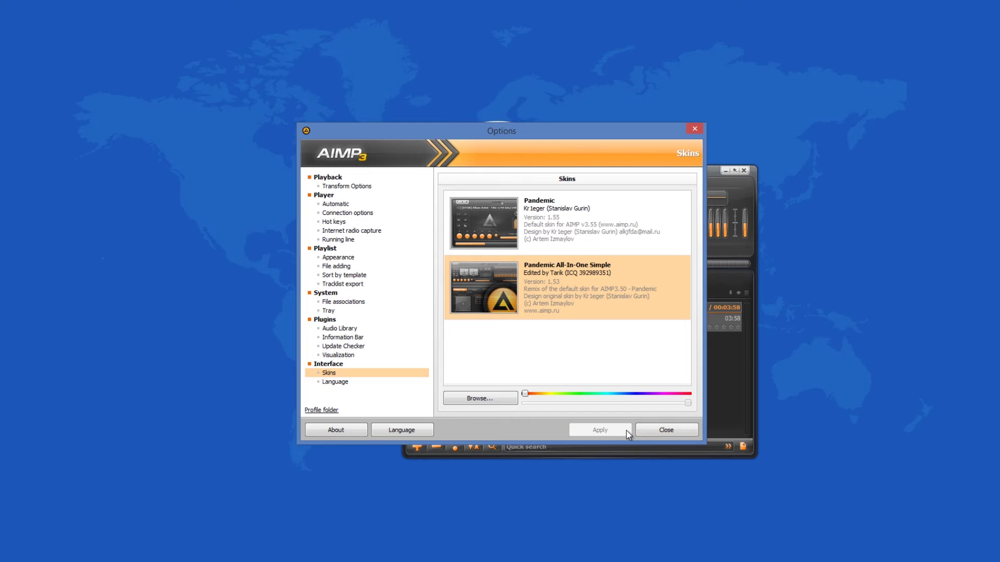
pyautogui.click(665, 430)
pyautogui.moveTo(618, 172); pyautogui.dragTo(523, 132)
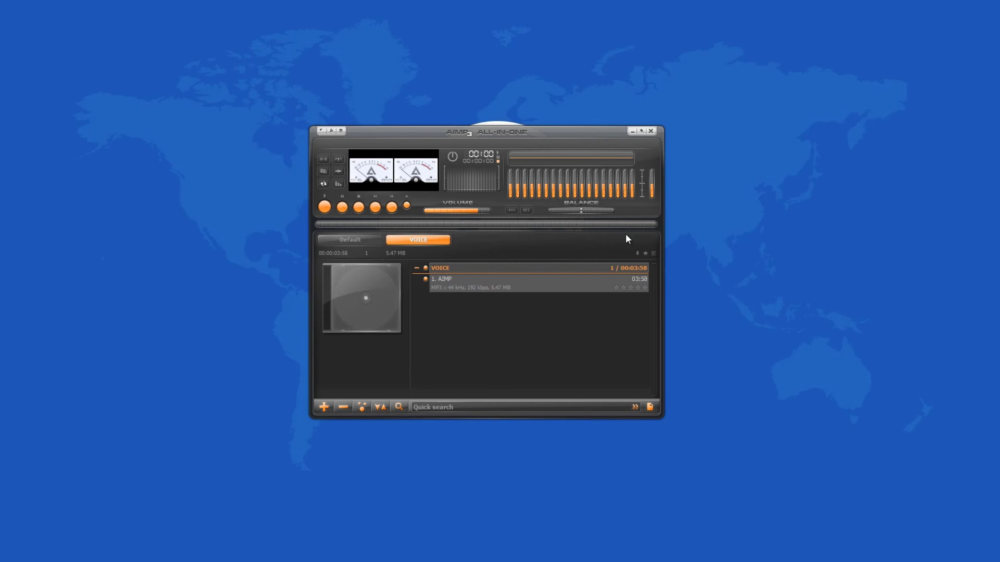
# Look through the VOICE playlist's repeat and jump options and the list of playlists.
pyautogui.click(654, 254)
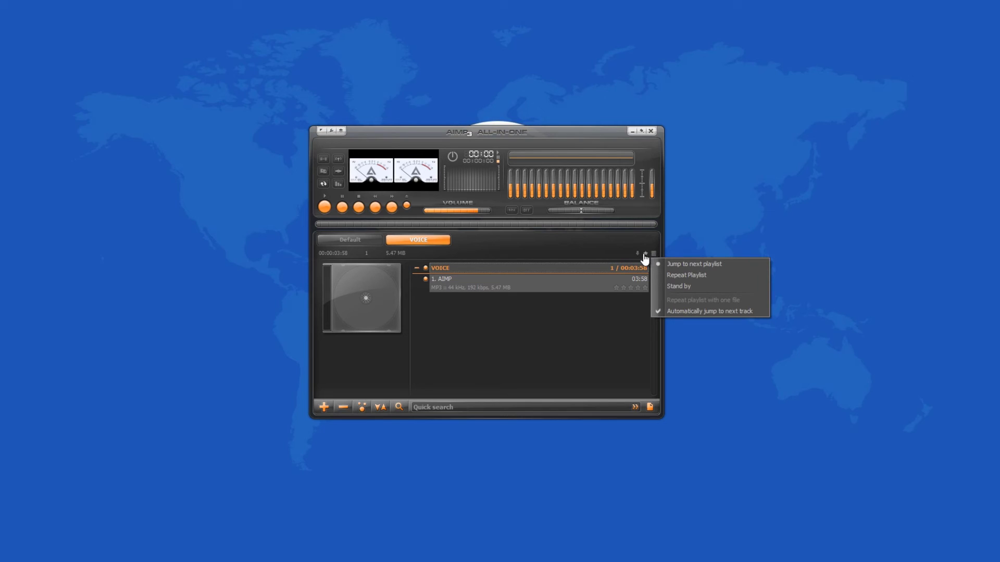
pyautogui.click(638, 255)
pyautogui.click(637, 255)
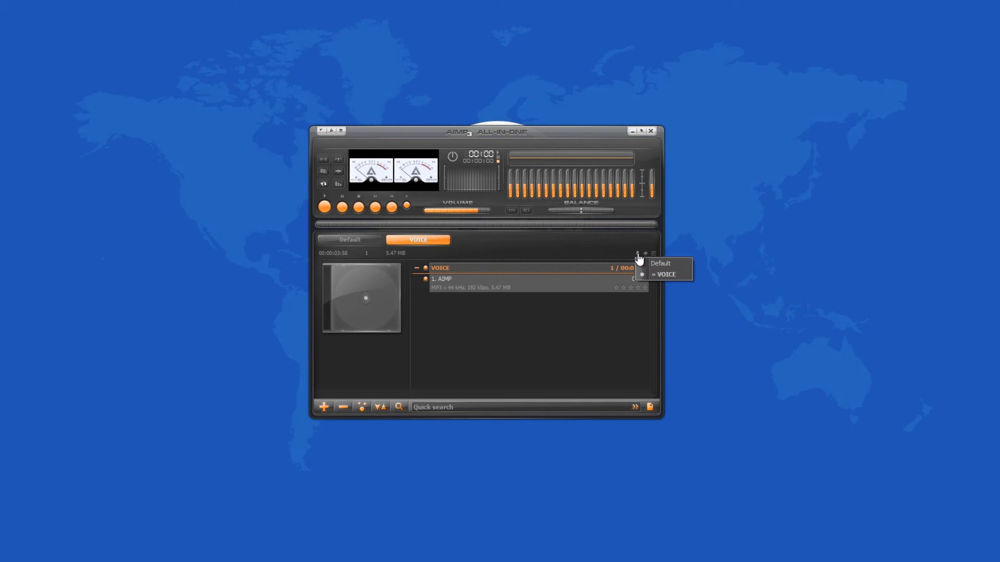
pyautogui.click(584, 255)
# Examine the playlist Appearance options in the preferences and close them unchanged.
pyautogui.click(320, 130)
pyautogui.click(354, 241)
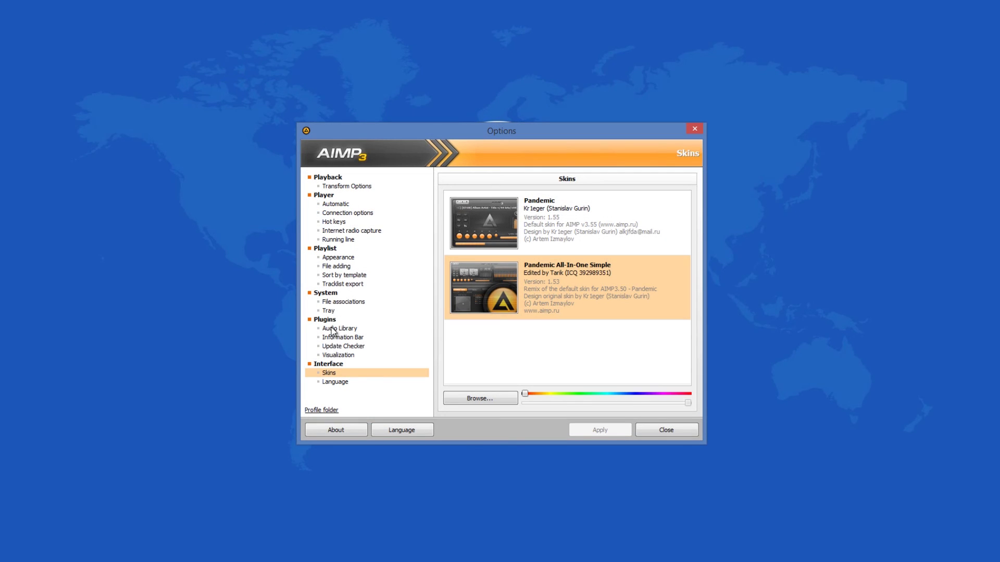
pyautogui.click(336, 257)
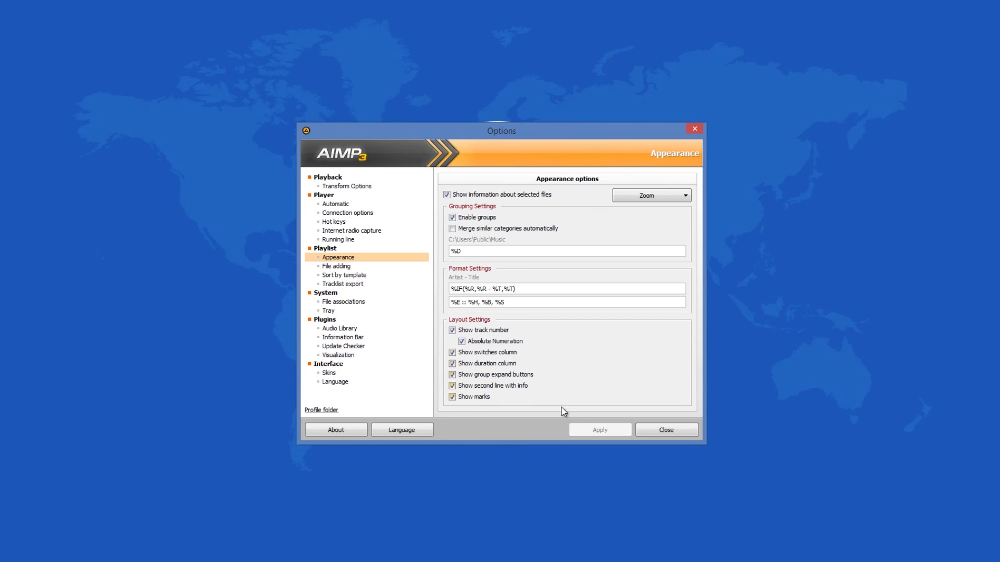
pyautogui.click(642, 429)
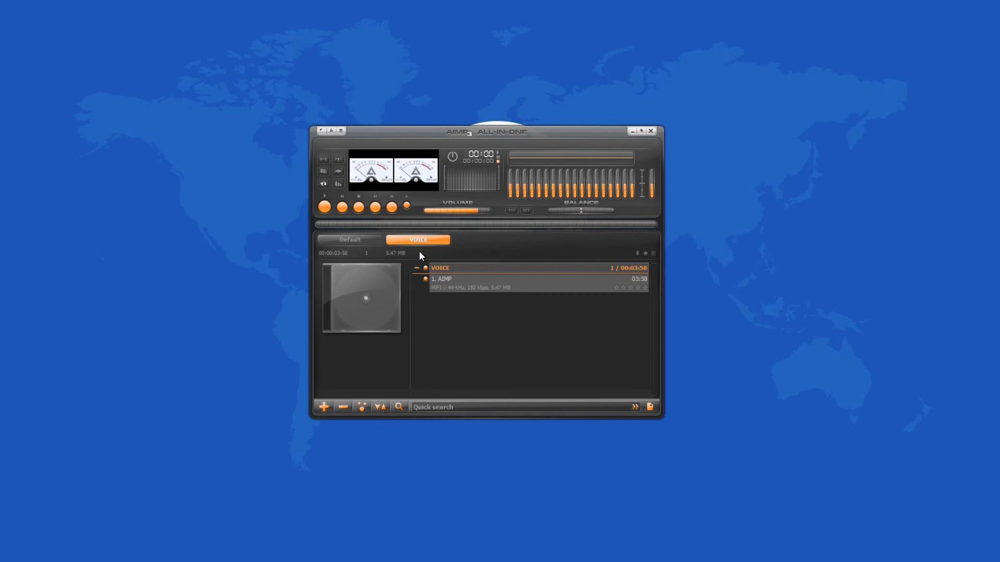
# Open the Scheduler, enable the alarm to view its time, playback and volume settings, and close it without applying.
pyautogui.click(320, 131)
pyautogui.click(344, 203)
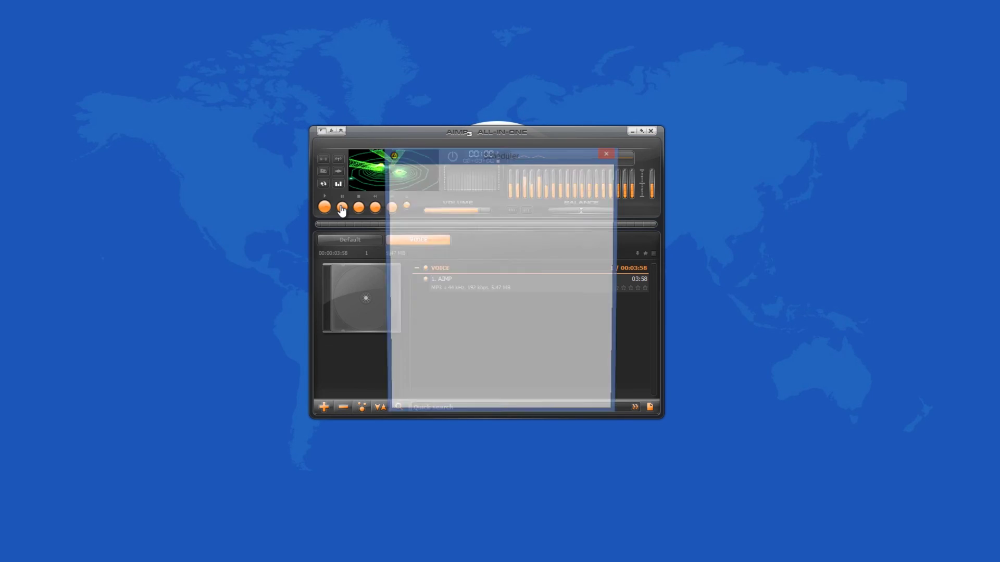
pyautogui.click(401, 220)
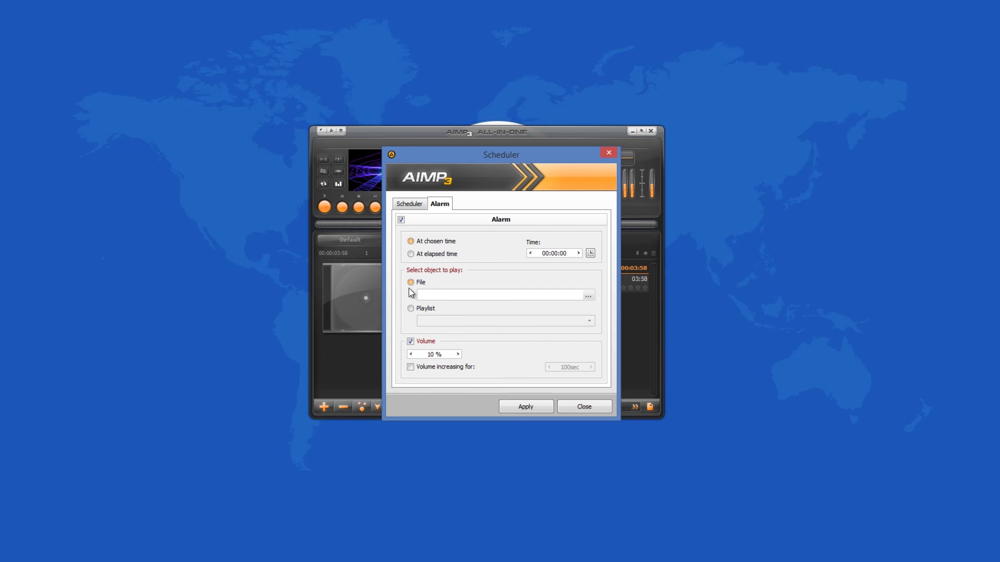
pyautogui.press('Escape')
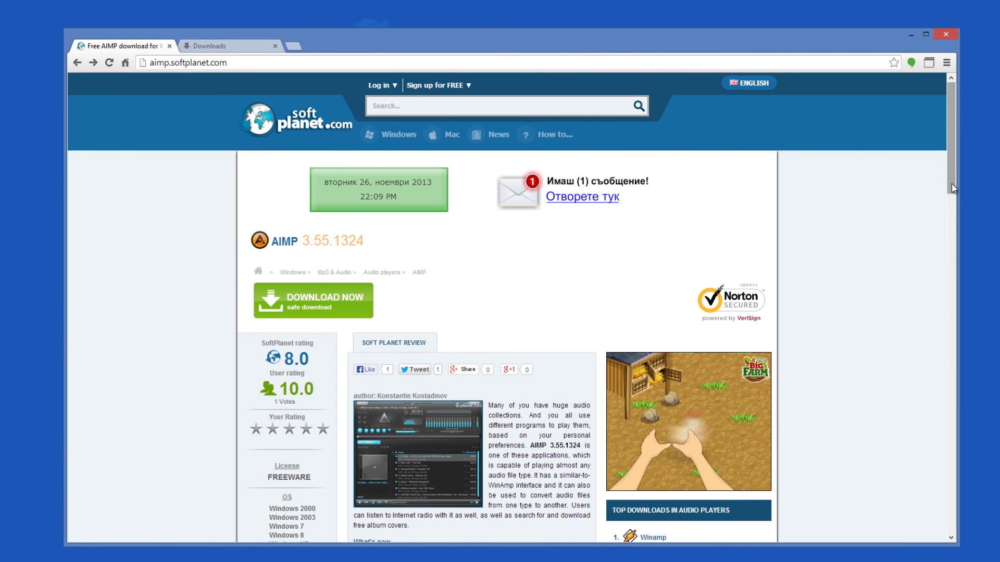
pyautogui.moveTo(952, 183)
pyautogui.mouseDown()
pyautogui.moveTo(958, 291)
pyautogui.moveTo(951, 182)
pyautogui.mouseUp()
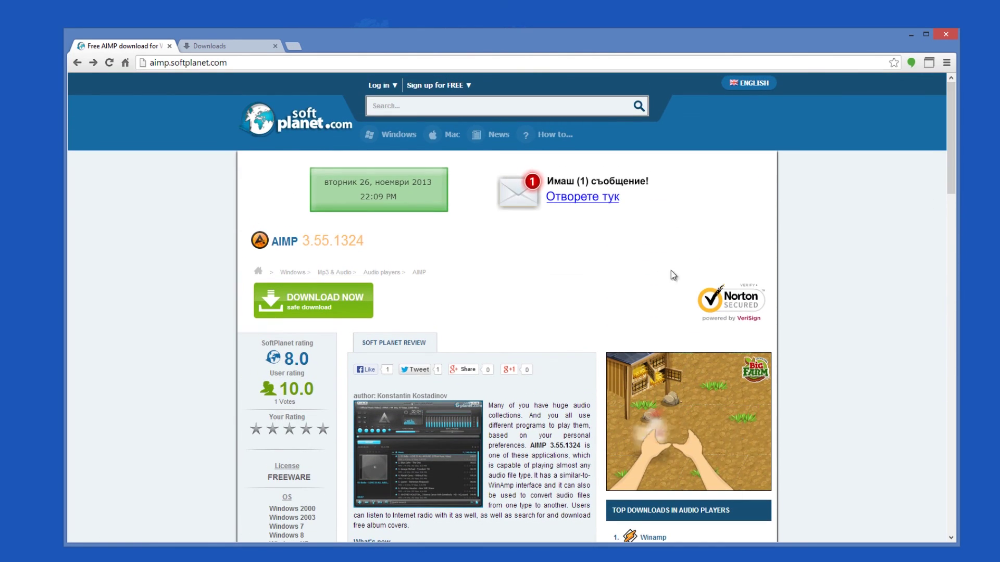